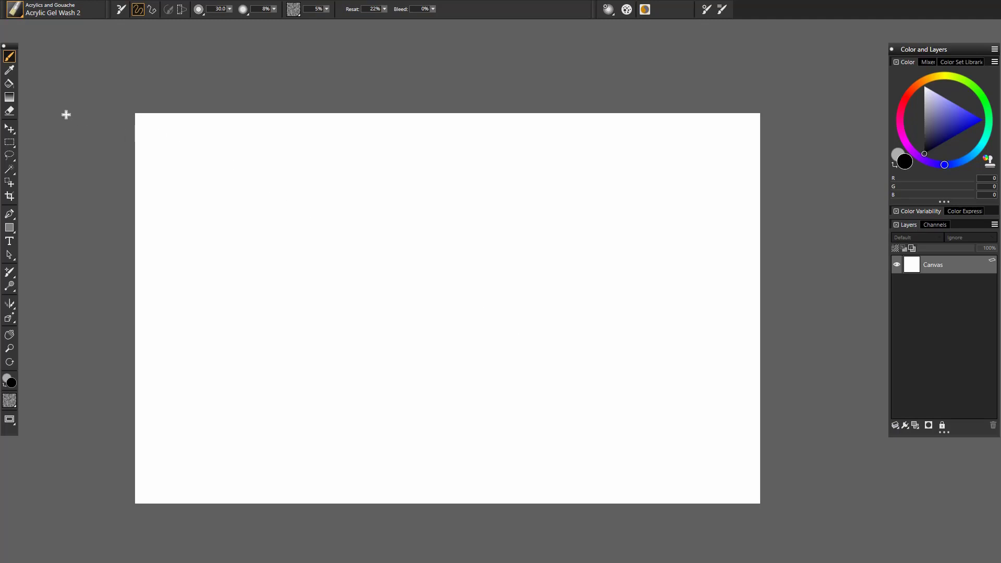
- Choose the Real 6B Soft Pencil from the Pens and Pencils category and draw a zigzag test stroke on the canvas
{"action": "left_click", "coordinate": [23, 17]}
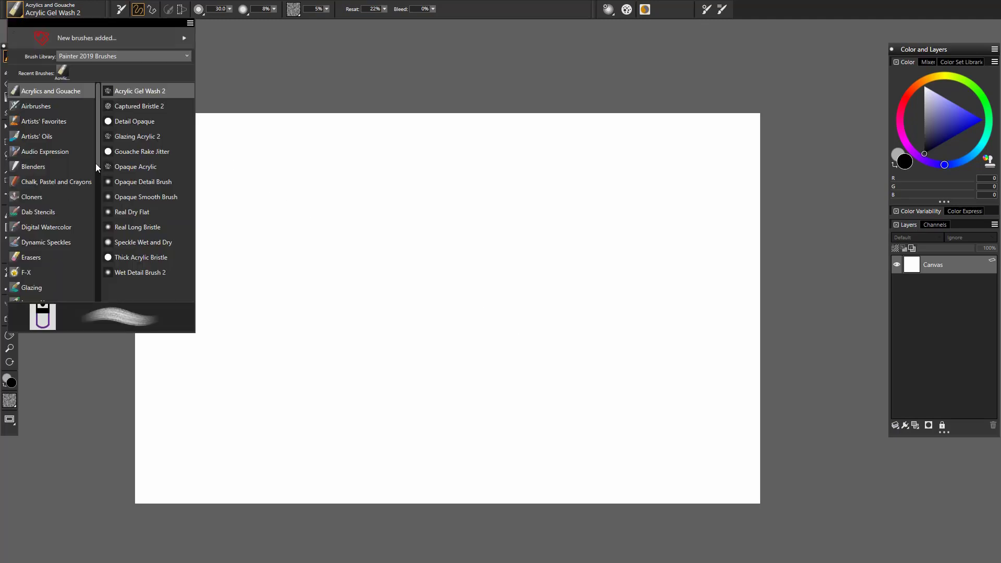
{"action": "left_click_drag", "start_coordinate": [95, 163], "coordinate": [98, 250]}
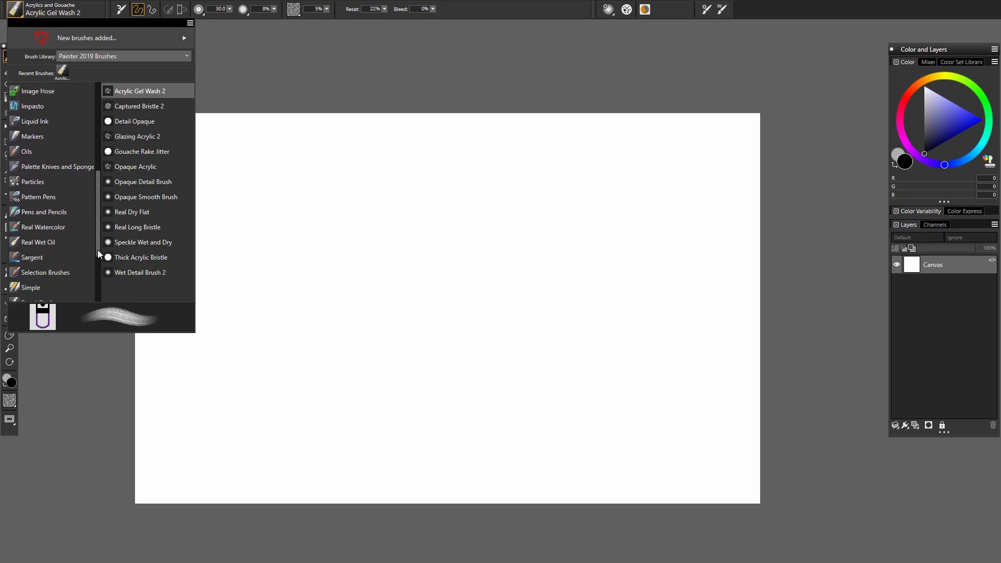
{"action": "left_click", "coordinate": [84, 214]}
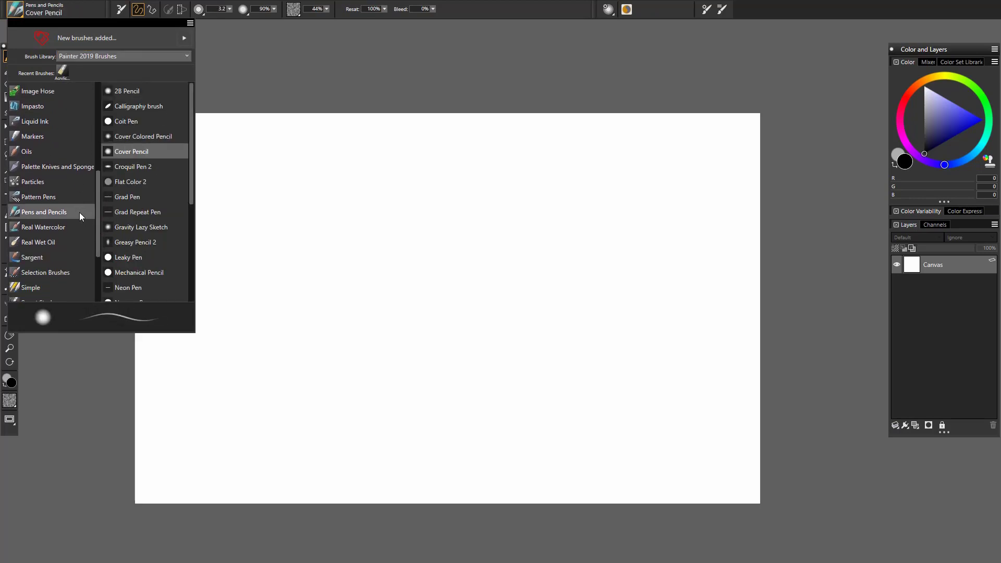
{"action": "left_click_drag", "start_coordinate": [190, 167], "coordinate": [190, 281]}
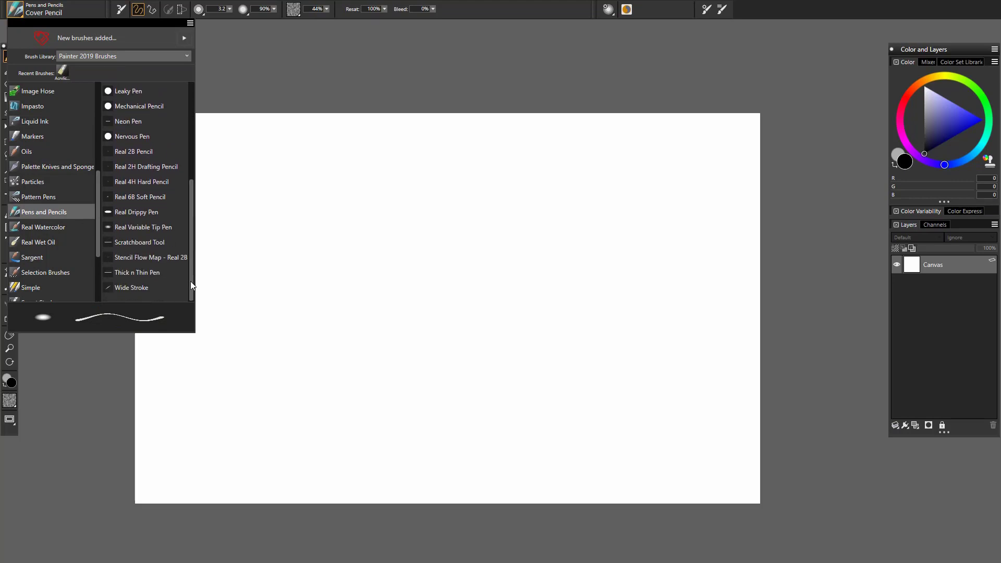
{"action": "left_click", "coordinate": [164, 197]}
{"action": "mouse_move", "coordinate": [267, 307]}
{"action": "left_mouse_down"}
{"action": "mouse_move", "coordinate": [358, 255]}
{"action": "mouse_move", "coordinate": [453, 225]}
{"action": "left_mouse_up"}
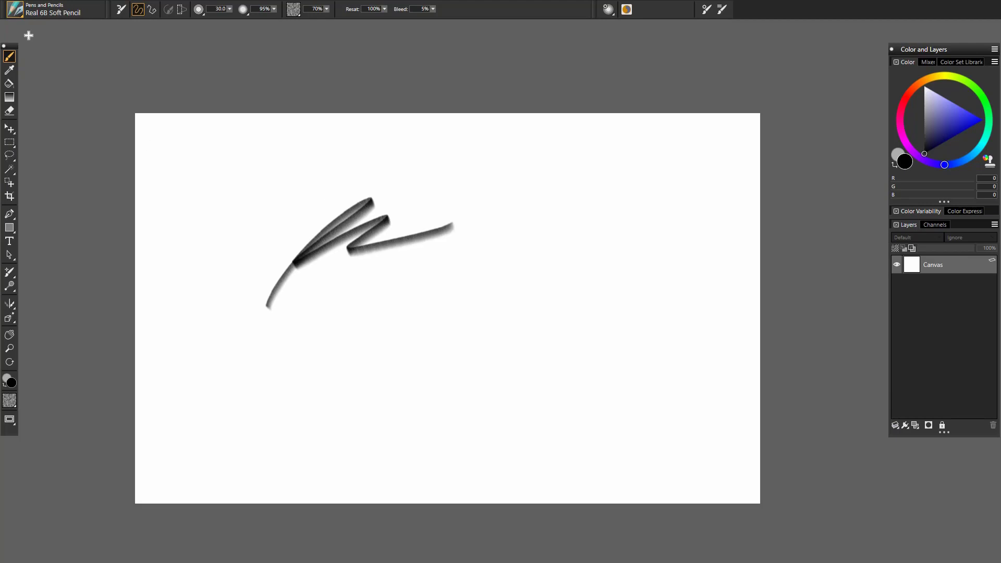
- Draw a curved Real 6B Soft Pencil line above the zigzag, plus a dotted stroke beside it with the Leaky Pen
{"action": "left_click", "coordinate": [16, 10]}
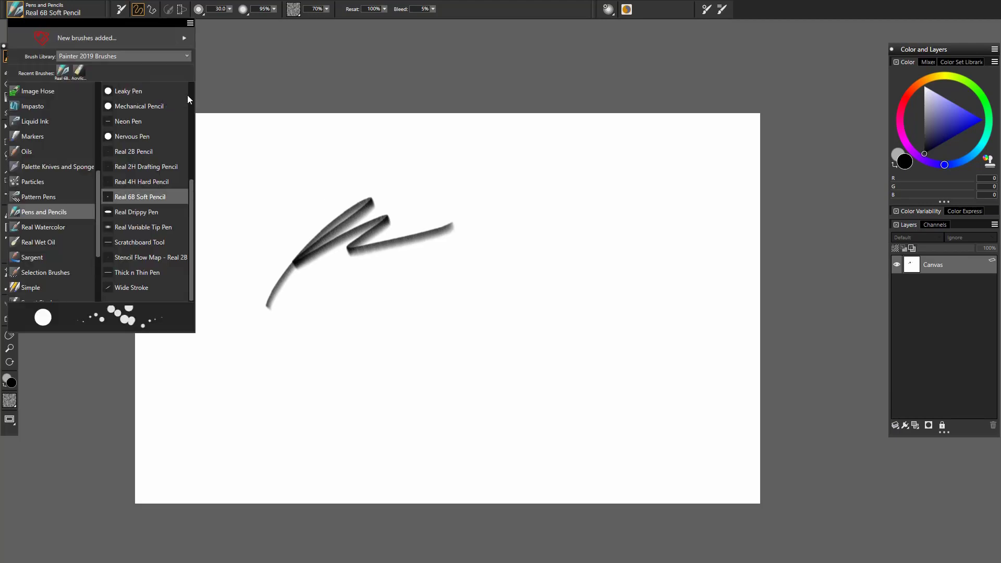
{"action": "left_click_drag", "start_coordinate": [274, 209], "coordinate": [468, 147]}
{"action": "left_click", "coordinate": [41, 11]}
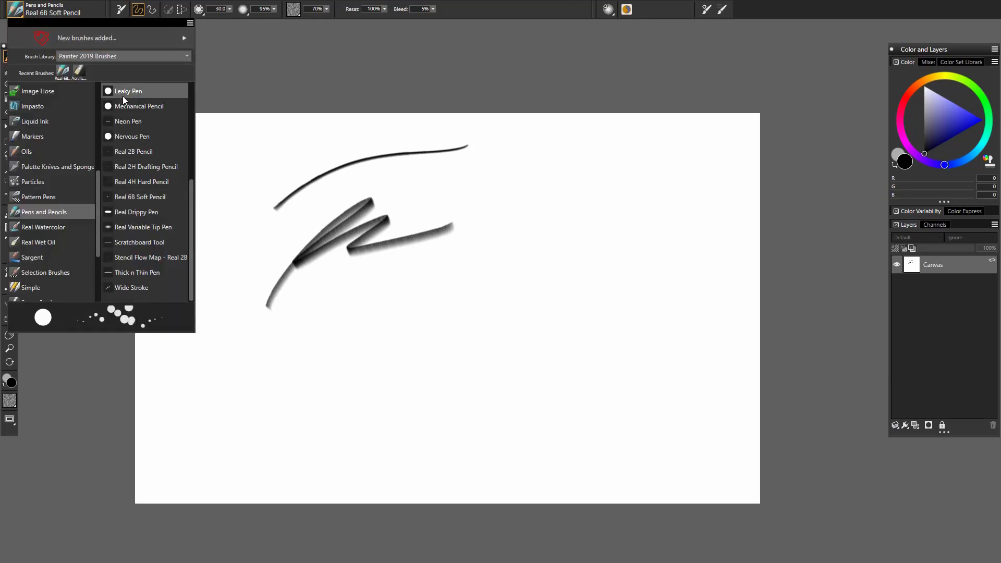
{"action": "left_click", "coordinate": [123, 96]}
{"action": "left_click_drag", "start_coordinate": [235, 199], "coordinate": [413, 138]}
- Choose the Cover Pencil from Pens and Pencils and draw thin test lines across the middle of the canvas
{"action": "left_click", "coordinate": [26, 13]}
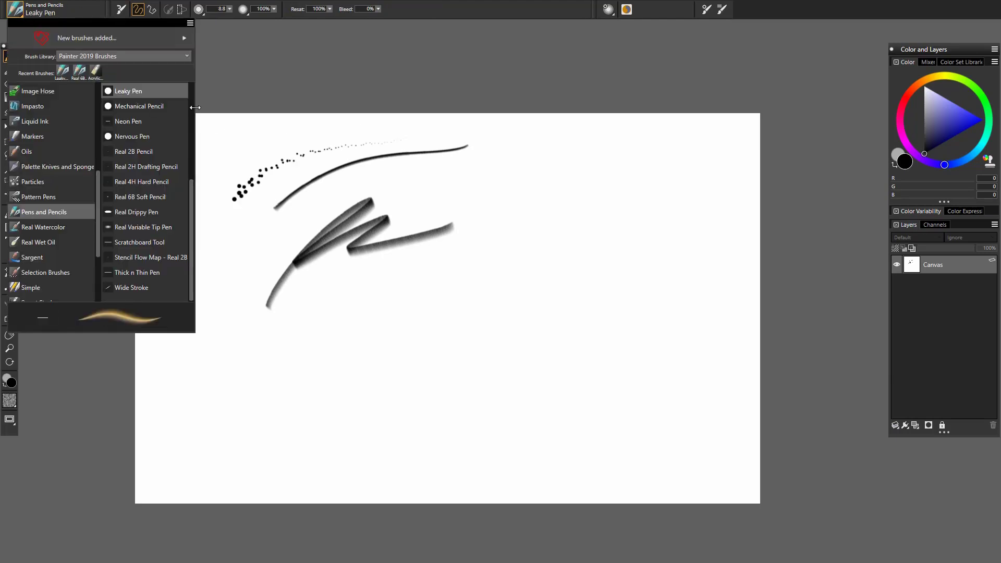
{"action": "scroll", "coordinate": [189, 83], "scroll_direction": "up", "scroll_amount": 4}
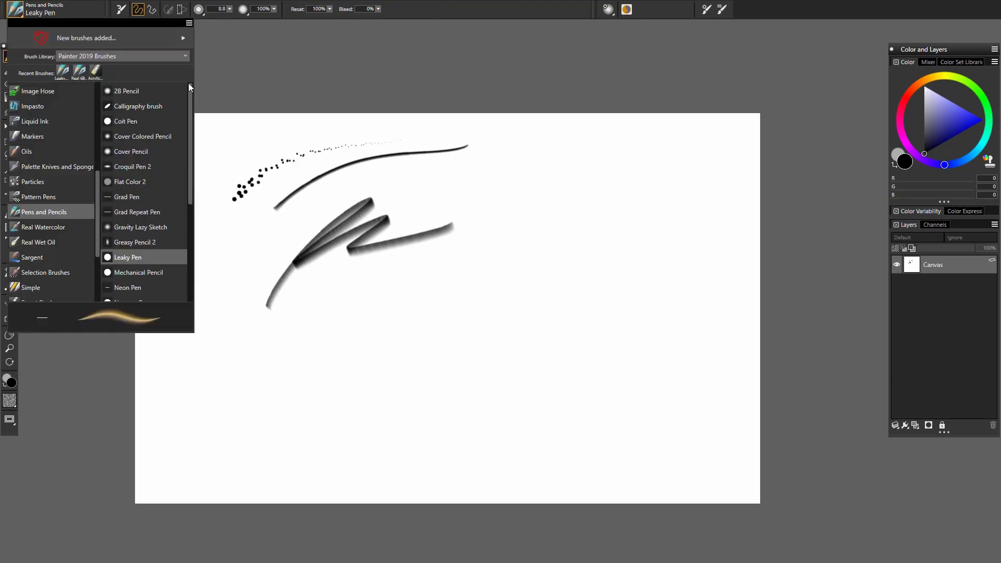
{"action": "left_click", "coordinate": [163, 144]}
{"action": "mouse_move", "coordinate": [395, 305]}
{"action": "left_mouse_down"}
{"action": "mouse_move", "coordinate": [588, 232]}
{"action": "mouse_move", "coordinate": [566, 225]}
{"action": "mouse_move", "coordinate": [447, 245]}
{"action": "left_mouse_up"}
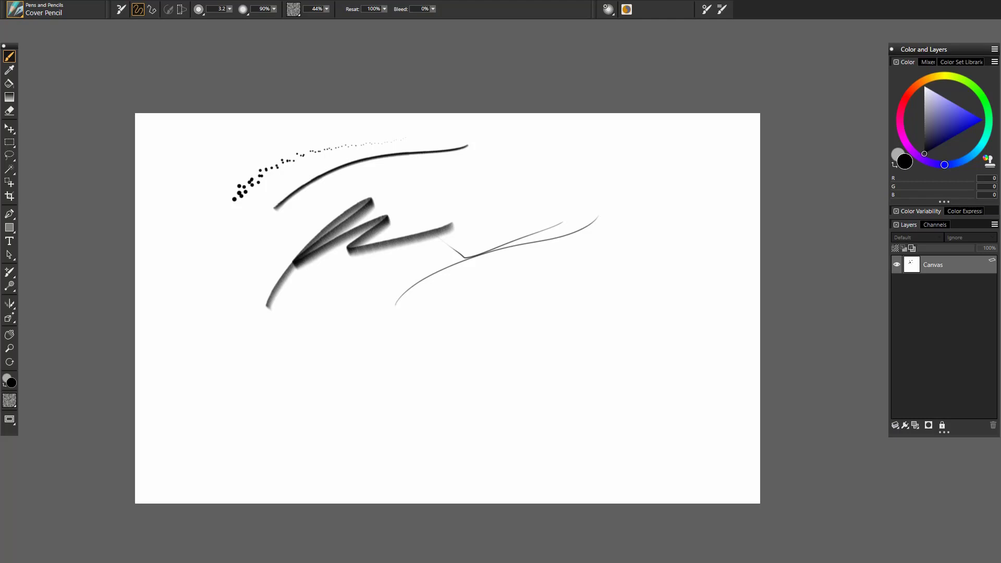
- Clear all the test strokes from the canvas and remove the selection
{"action": "key", "text": "ctrl+a"}
{"action": "key", "text": "Delete"}
{"action": "key", "text": "ctrl+d"}
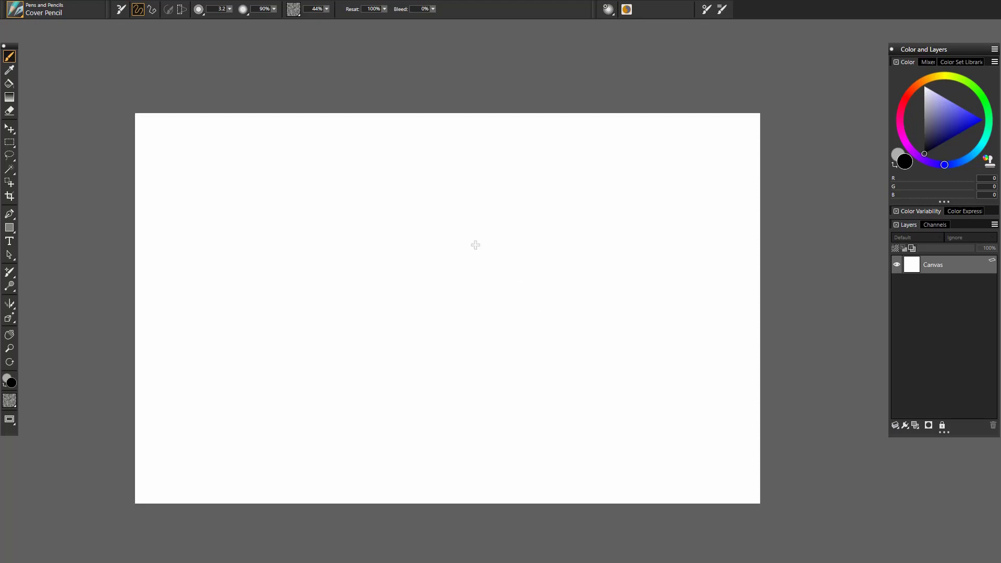
- Change the brush library to Natural Media Brushes
{"action": "left_click", "coordinate": [20, 16]}
{"action": "left_click", "coordinate": [168, 56]}
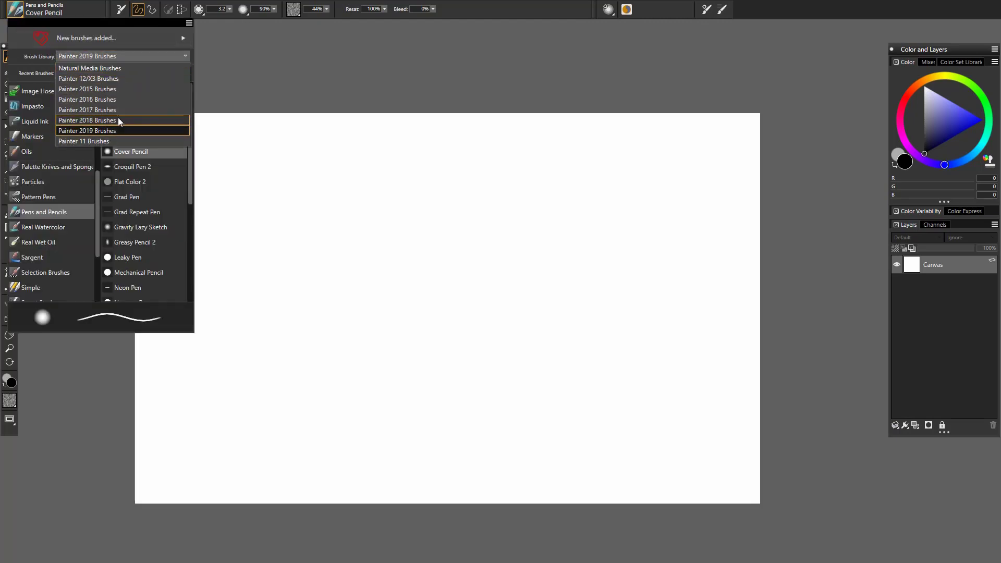
{"action": "left_click", "coordinate": [124, 66]}
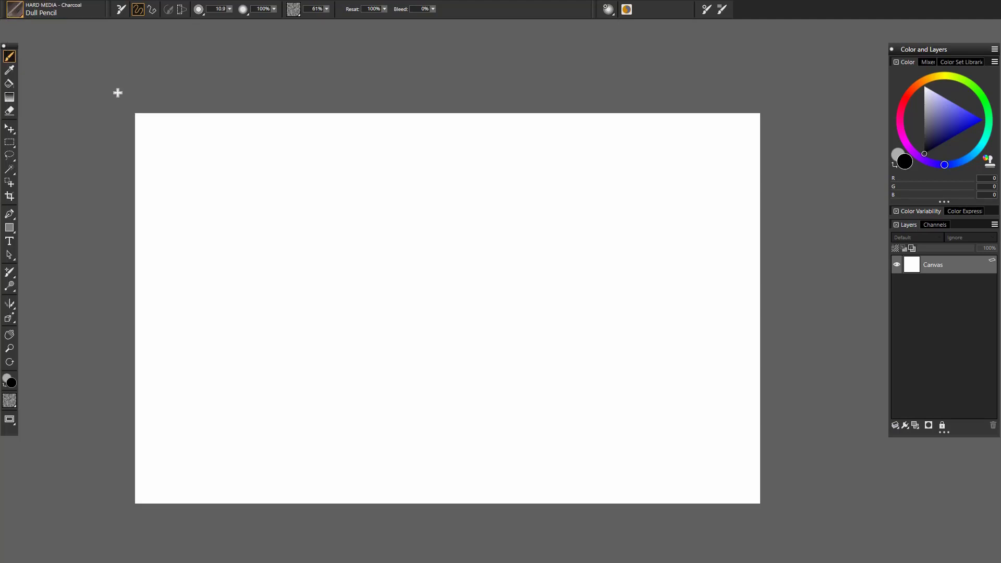
- Browse the hard media categories of the Natural Media library and choose the Soft B pencil from HARD MEDIA - Pencils
{"action": "left_click", "coordinate": [15, 9]}
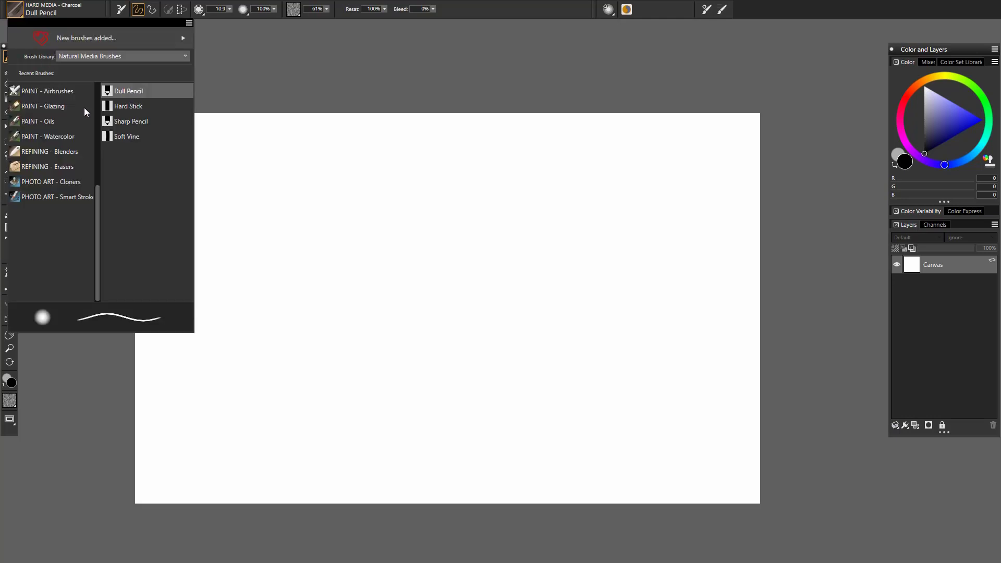
{"action": "scroll", "coordinate": [100, 188], "scroll_direction": "up", "scroll_amount": 3}
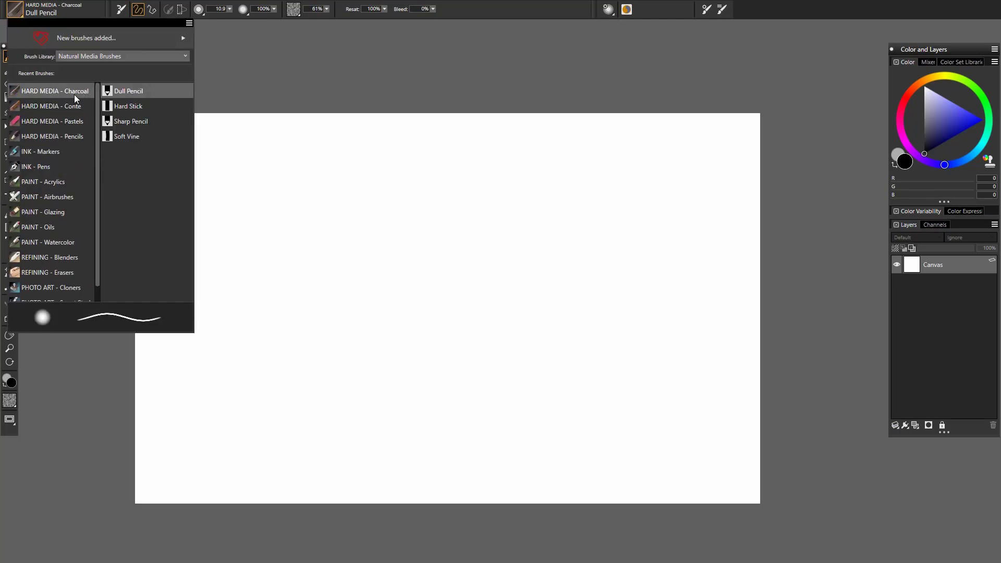
{"action": "left_click", "coordinate": [71, 106]}
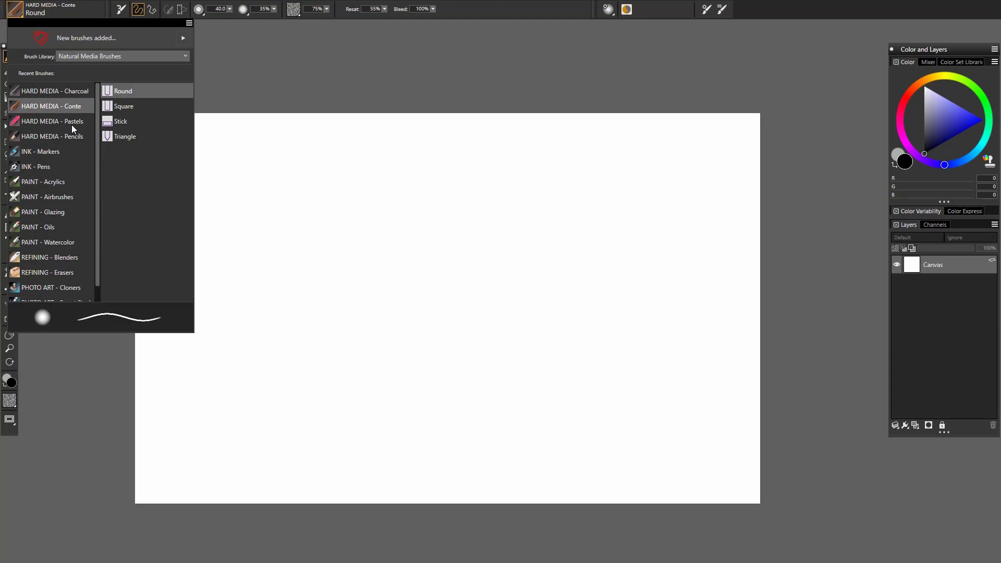
{"action": "left_click", "coordinate": [71, 122]}
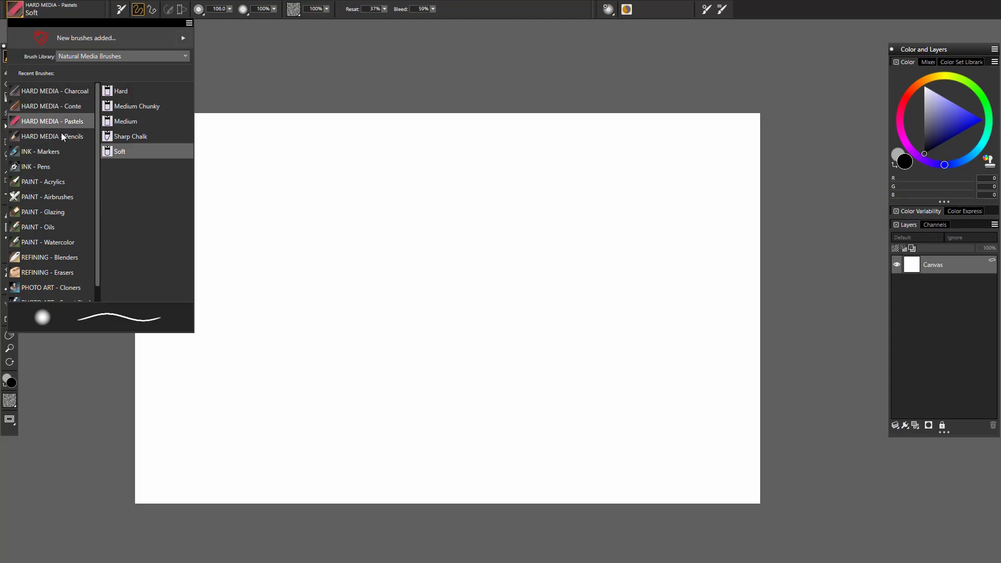
{"action": "left_click", "coordinate": [64, 156]}
{"action": "left_click", "coordinate": [67, 168]}
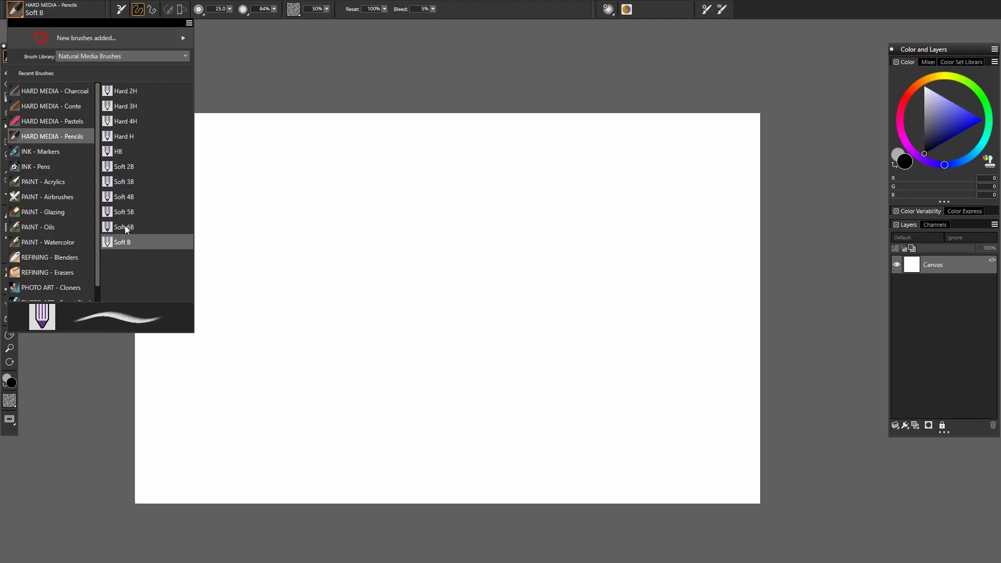
{"action": "left_click", "coordinate": [127, 244]}
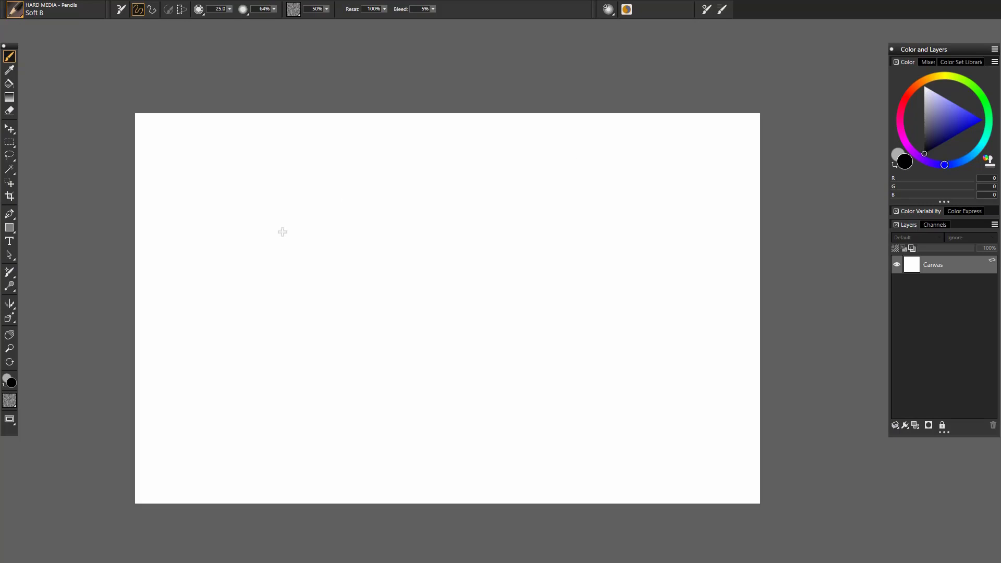
- Undo a trial zigzag with the Soft B pencil and sketch a rounded head outline on the canvas with overlapping strokes
{"action": "mouse_move", "coordinate": [267, 281]}
{"action": "left_mouse_down"}
{"action": "mouse_move", "coordinate": [336, 236]}
{"action": "mouse_move", "coordinate": [374, 233]}
{"action": "mouse_move", "coordinate": [430, 250]}
{"action": "mouse_move", "coordinate": [571, 232]}
{"action": "left_mouse_up"}
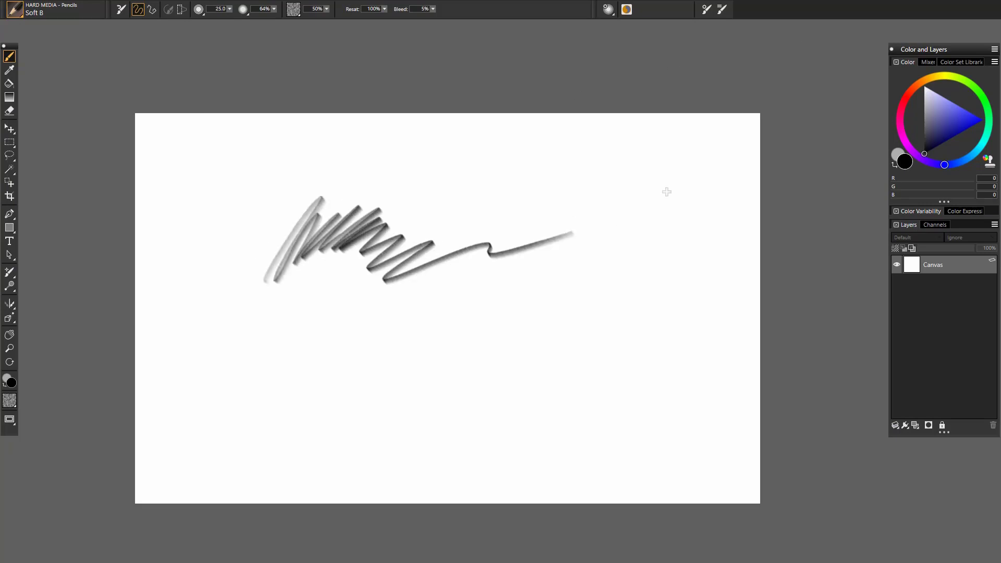
{"action": "key", "text": "ctrl+z"}
{"action": "left_click_drag", "start_coordinate": [338, 195], "coordinate": [342, 302]}
{"action": "mouse_move", "coordinate": [375, 319]}
{"action": "left_mouse_down"}
{"action": "mouse_move", "coordinate": [363, 174]}
{"action": "mouse_move", "coordinate": [424, 162]}
{"action": "left_mouse_up"}
{"action": "mouse_move", "coordinate": [409, 153]}
{"action": "left_mouse_down"}
{"action": "mouse_move", "coordinate": [456, 290]}
{"action": "mouse_move", "coordinate": [453, 327]}
{"action": "left_mouse_up"}
{"action": "mouse_move", "coordinate": [340, 340]}
{"action": "left_mouse_down"}
{"action": "mouse_move", "coordinate": [436, 334]}
{"action": "mouse_move", "coordinate": [401, 141]}
{"action": "left_mouse_up"}
{"action": "left_click_drag", "start_coordinate": [350, 175], "coordinate": [368, 322]}
- Sketch the eyes, nose and mouth inside the head outline with the Soft B pencil
{"action": "left_click_drag", "start_coordinate": [370, 266], "coordinate": [453, 236]}
{"action": "mouse_move", "coordinate": [397, 287]}
{"action": "left_mouse_down"}
{"action": "mouse_move", "coordinate": [444, 306]}
{"action": "mouse_move", "coordinate": [460, 293]}
{"action": "left_mouse_up"}
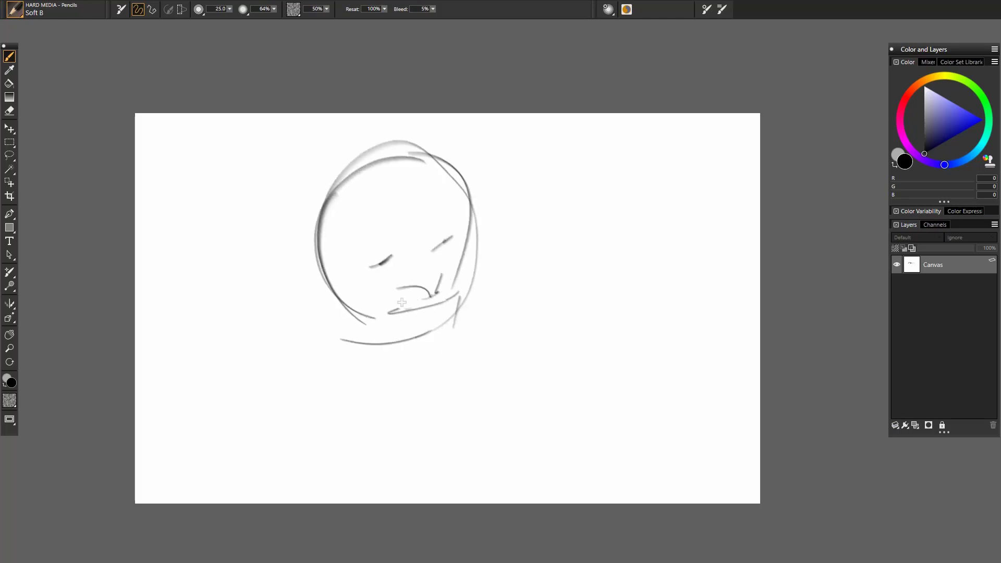
{"action": "left_click_drag", "start_coordinate": [385, 262], "coordinate": [401, 245]}
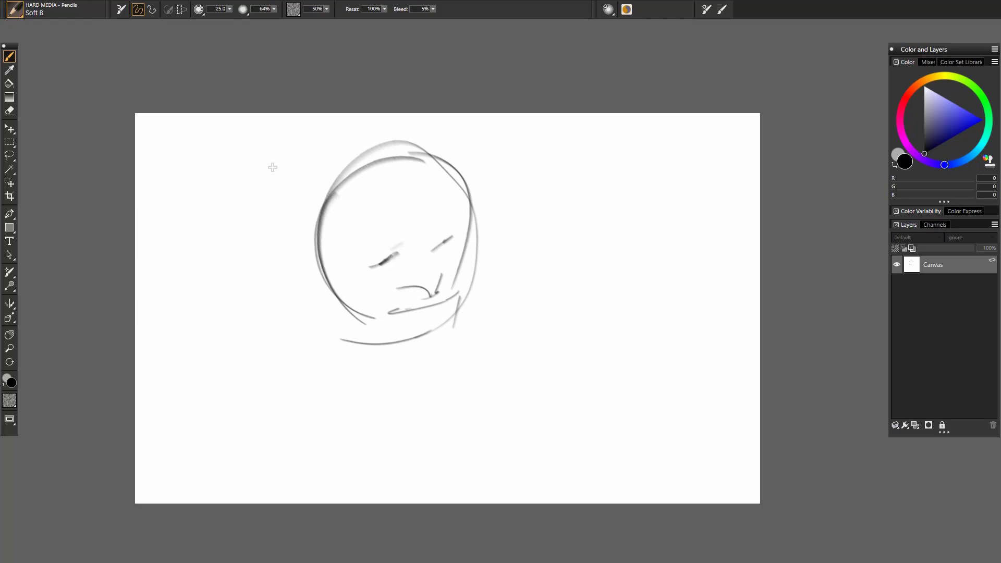
- Choose the Hard H pencil, set its size to 42.8 and shade softly around both eyes and the brow
{"action": "left_click", "coordinate": [17, 10]}
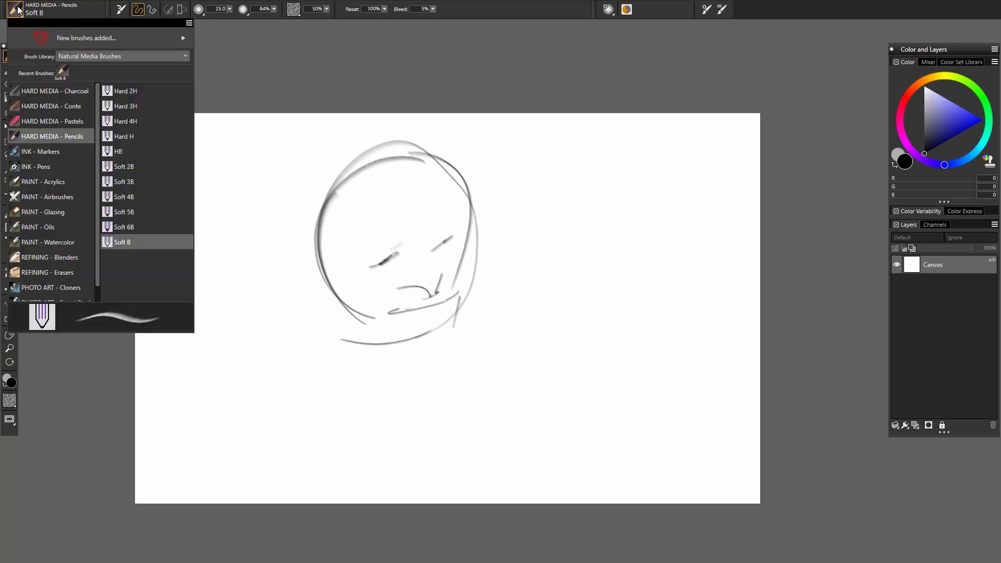
{"action": "left_click", "coordinate": [140, 135]}
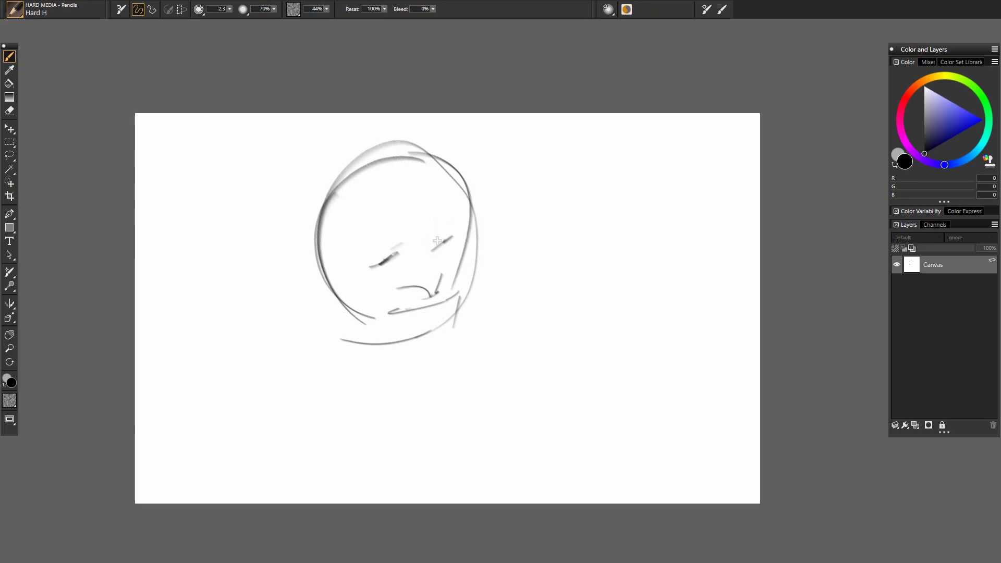
{"action": "mouse_move", "coordinate": [438, 219]}
{"action": "left_mouse_down", "text": "ctrl+alt"}
{"action": "mouse_move", "coordinate": [441, 253]}
{"action": "mouse_move", "coordinate": [434, 229]}
{"action": "mouse_move", "coordinate": [418, 256]}
{"action": "mouse_move", "coordinate": [400, 256]}
{"action": "mouse_move", "coordinate": [398, 272]}
{"action": "mouse_move", "coordinate": [386, 272]}
{"action": "mouse_move", "coordinate": [394, 240]}
{"action": "mouse_move", "coordinate": [361, 266]}
{"action": "left_mouse_up", "text": "ctrl+alt"}
{"action": "left_click_drag", "start_coordinate": [363, 265], "coordinate": [383, 271]}
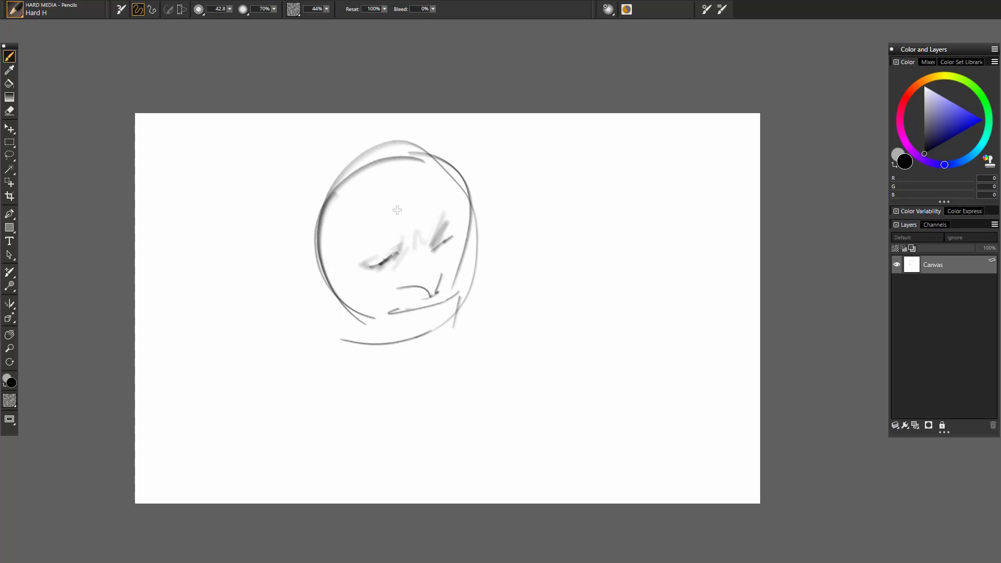
- Shade around the nose and mouth, along the side of the face and under the jaw with the Hard H pencil
{"action": "mouse_move", "coordinate": [425, 279]}
{"action": "left_mouse_down"}
{"action": "mouse_move", "coordinate": [403, 287]}
{"action": "mouse_move", "coordinate": [426, 294]}
{"action": "mouse_move", "coordinate": [402, 325]}
{"action": "left_mouse_up"}
{"action": "mouse_move", "coordinate": [453, 296]}
{"action": "left_mouse_down"}
{"action": "mouse_move", "coordinate": [413, 315]}
{"action": "mouse_move", "coordinate": [412, 325]}
{"action": "mouse_move", "coordinate": [432, 334]}
{"action": "left_mouse_up"}
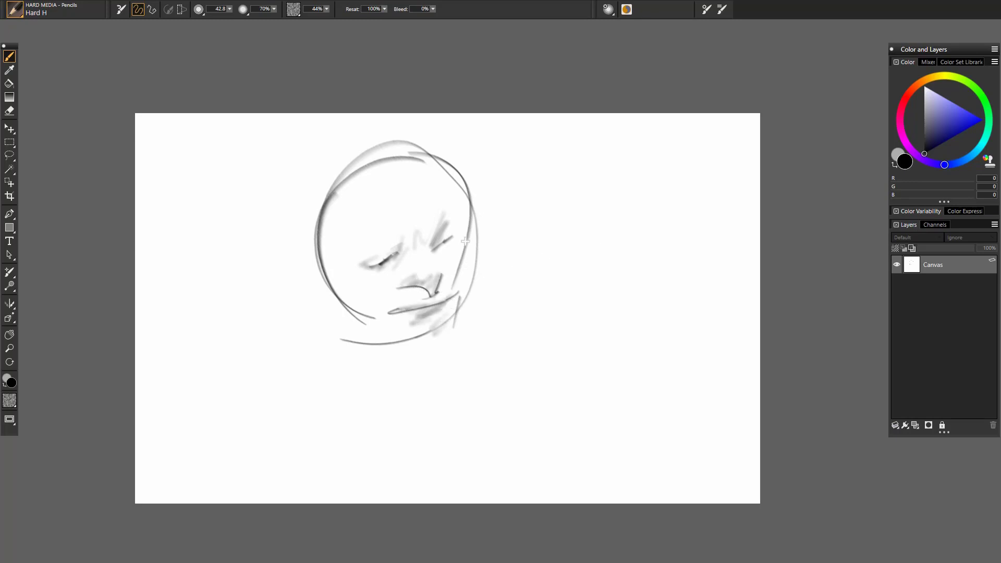
{"action": "mouse_move", "coordinate": [465, 241]}
{"action": "left_mouse_down"}
{"action": "mouse_move", "coordinate": [468, 261]}
{"action": "mouse_move", "coordinate": [478, 243]}
{"action": "mouse_move", "coordinate": [454, 333]}
{"action": "left_mouse_up"}
{"action": "mouse_move", "coordinate": [346, 293]}
{"action": "left_mouse_down"}
{"action": "mouse_move", "coordinate": [374, 334]}
{"action": "mouse_move", "coordinate": [412, 355]}
{"action": "mouse_move", "coordinate": [461, 334]}
{"action": "left_mouse_up"}
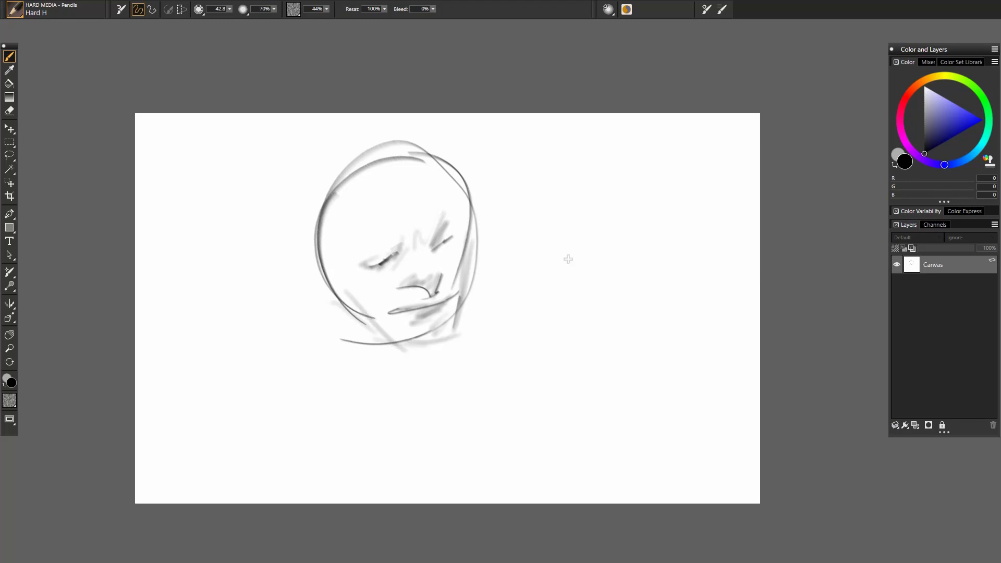
- Show the REFINING - Blenders brushes and return to the start of the Natural Media category list
{"action": "left_click", "coordinate": [12, 10]}
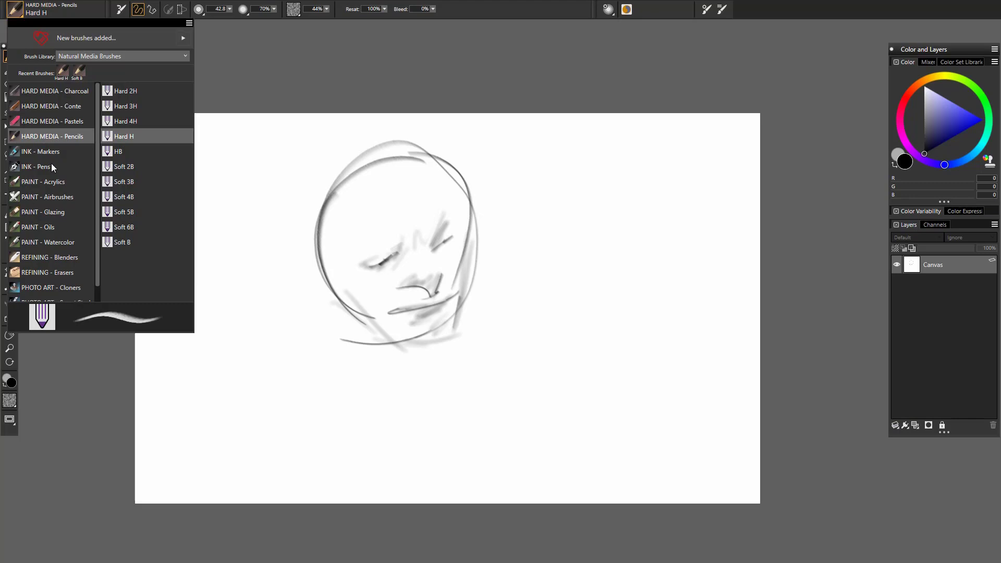
{"action": "left_click_drag", "start_coordinate": [98, 185], "coordinate": [98, 228]}
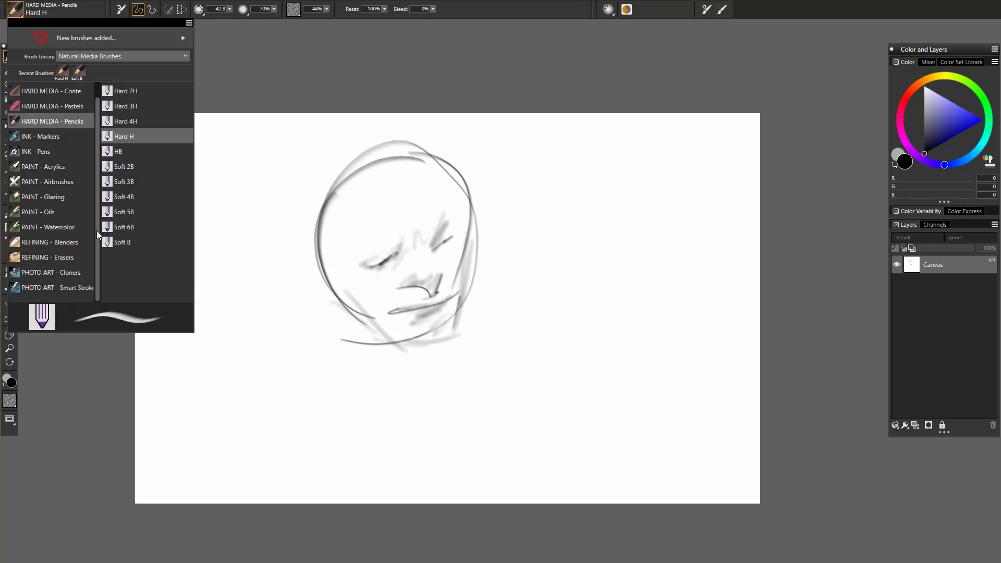
{"action": "left_click", "coordinate": [71, 243]}
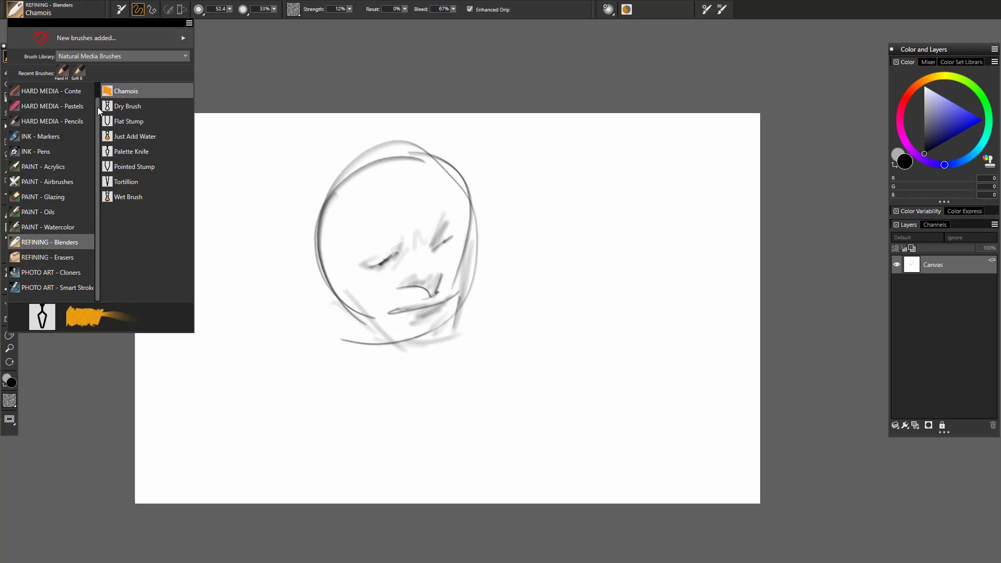
{"action": "left_click_drag", "start_coordinate": [98, 107], "coordinate": [86, 72]}
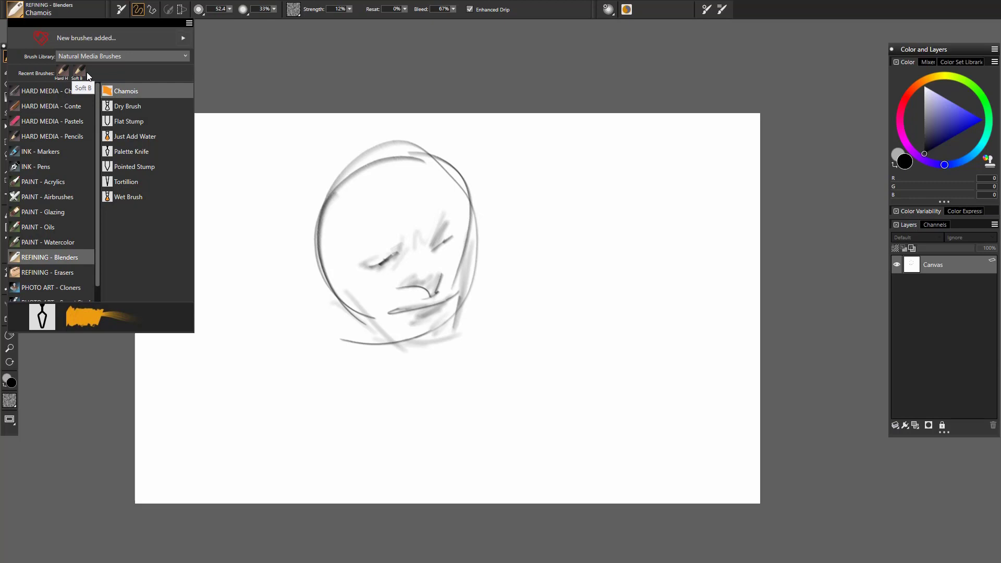